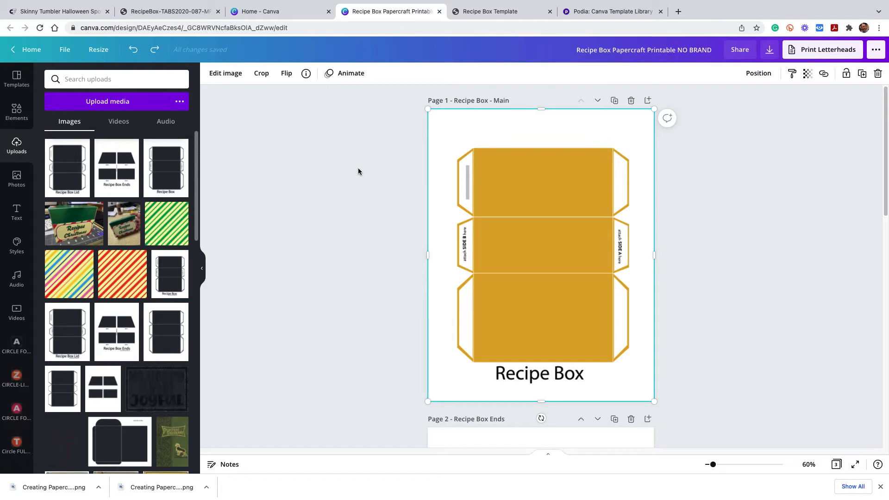
- Look over the template's three pages: the main recipe box, the box ends and the box lid
scroll(360, 172, down, 1)
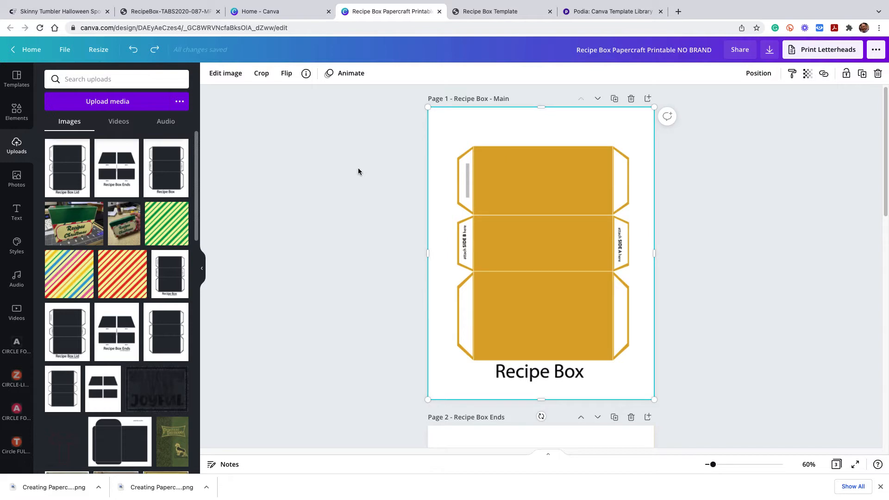
scroll(358, 172, down, 5)
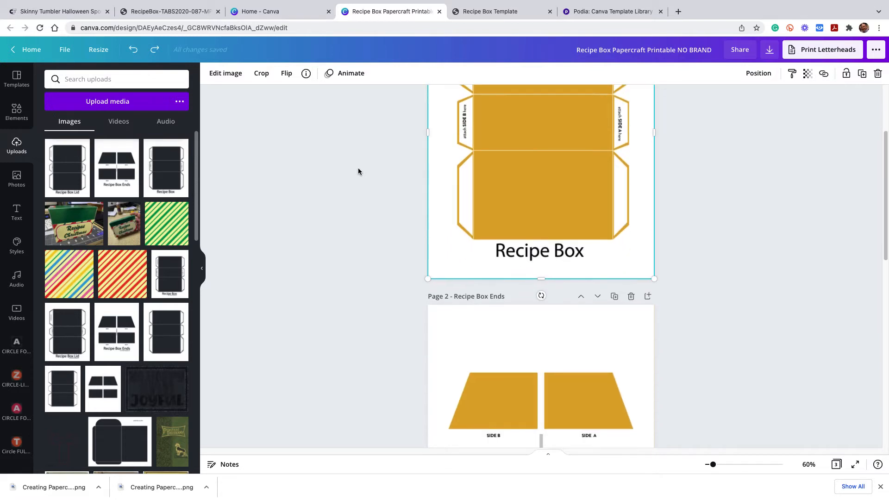
scroll(359, 172, up, 5)
scroll(813, 221, down, 1)
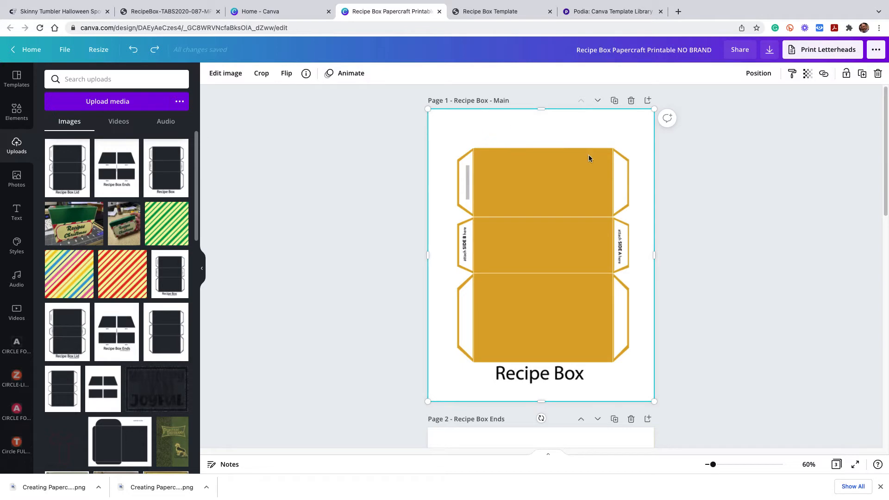
scroll(589, 158, down, 4)
scroll(589, 158, up, 4)
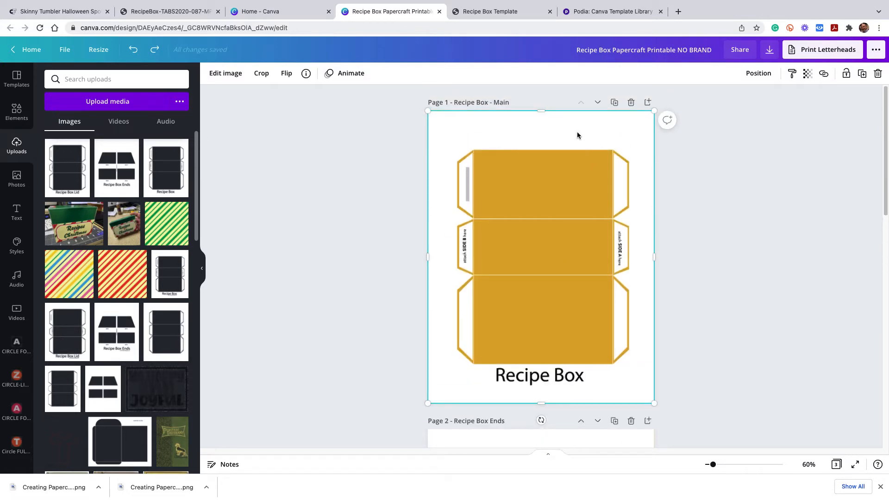
scroll(579, 139, down, 10)
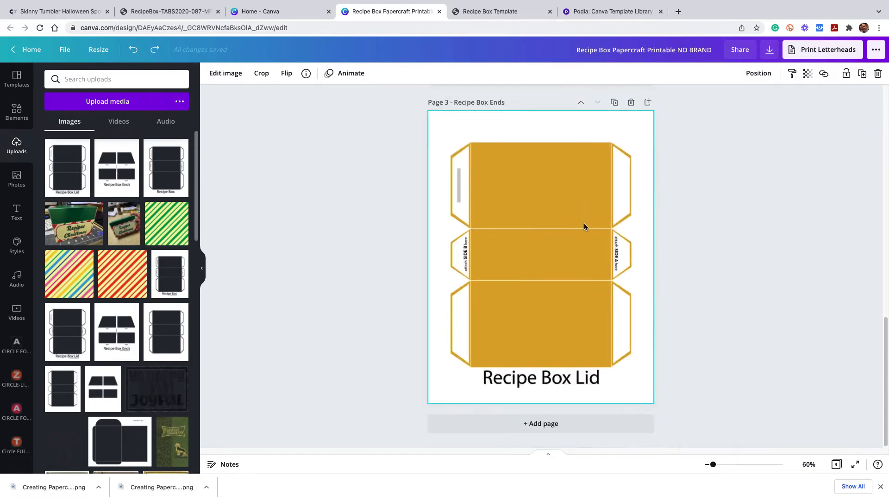
scroll(537, 155, up, 5)
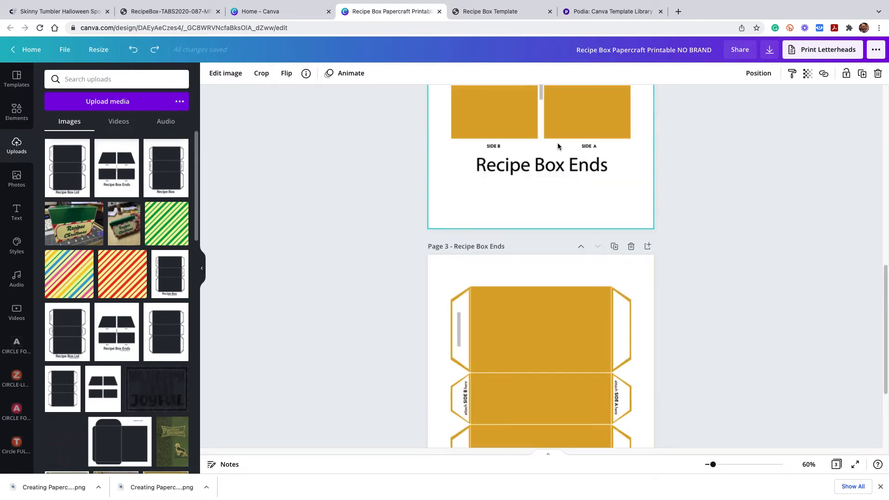
scroll(588, 160, up, 6)
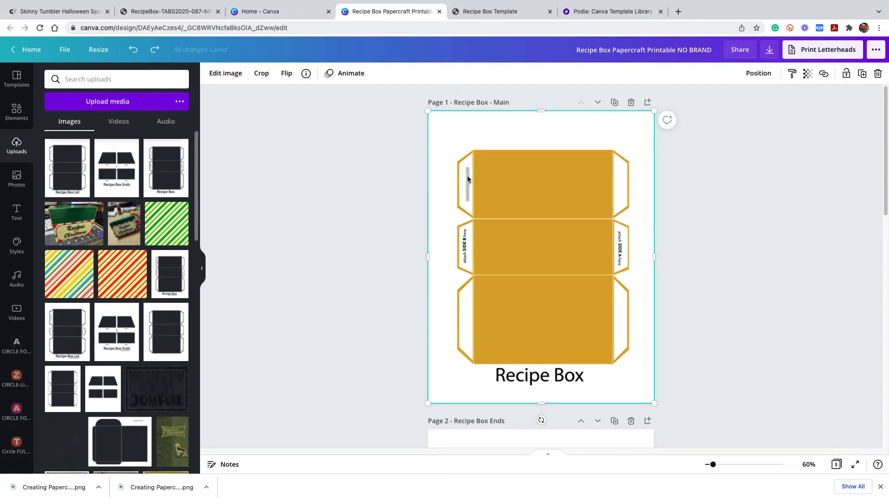
- Examine the glue tabs, grey bars and SIDE A and SIDE B attachment labels up close across all three template pages
scroll(485, 185, up, 6)
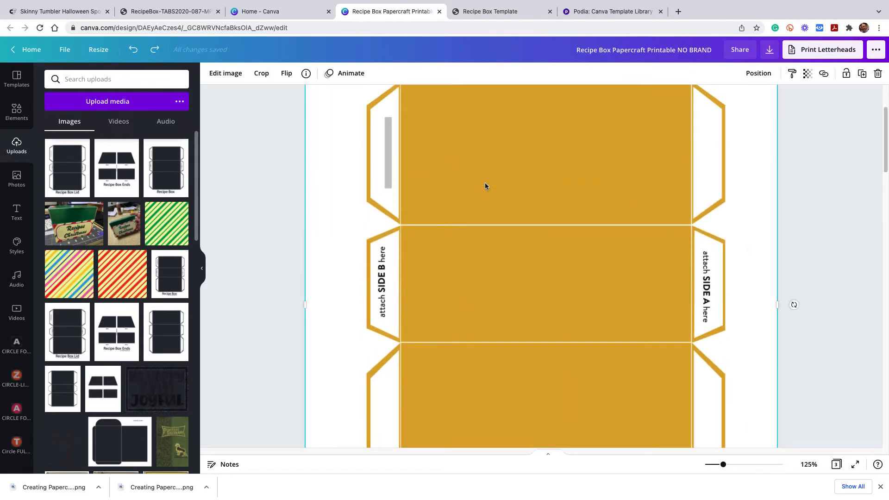
scroll(485, 186, up, 1)
scroll(487, 187, up, 1)
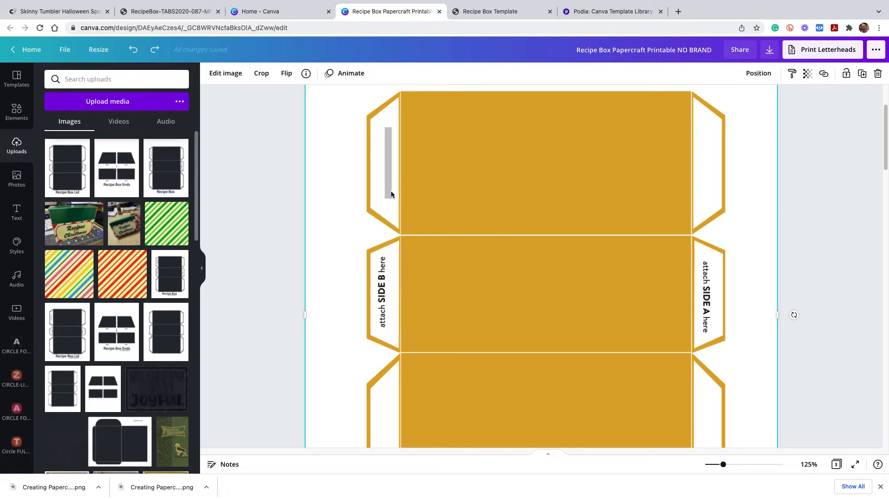
scroll(407, 191, down, 5)
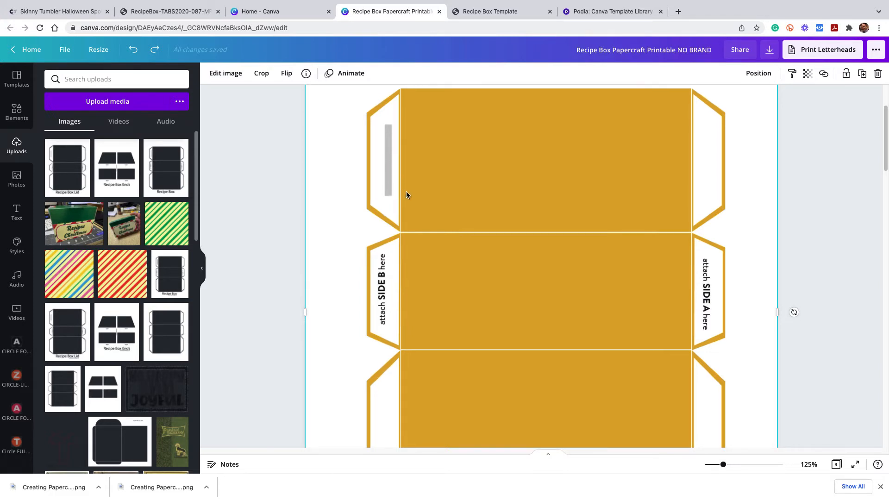
scroll(406, 195, down, 1)
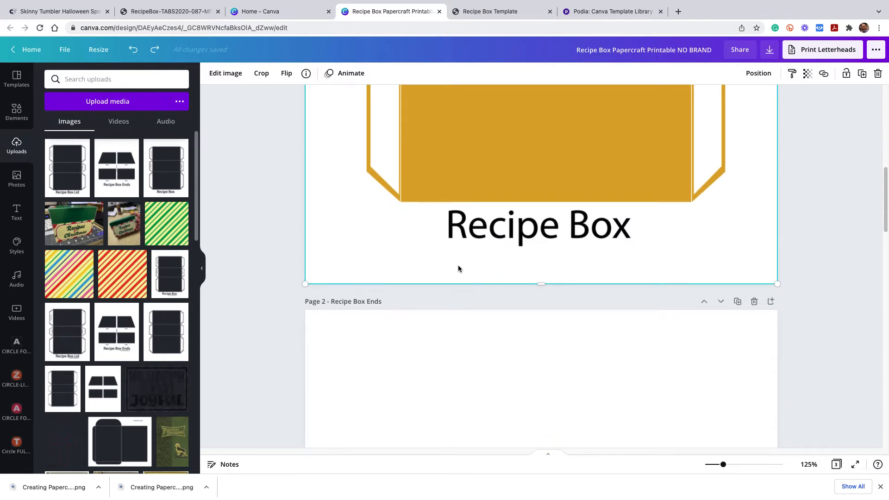
scroll(624, 267, down, 3)
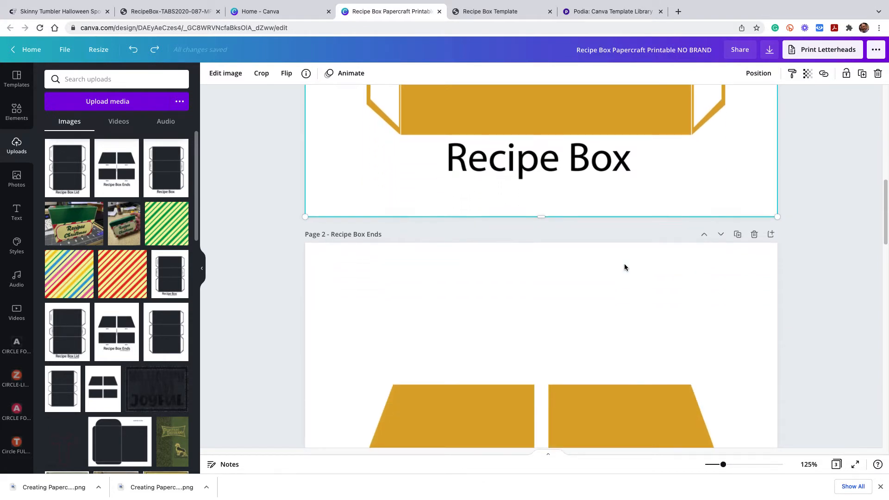
scroll(625, 267, up, 10)
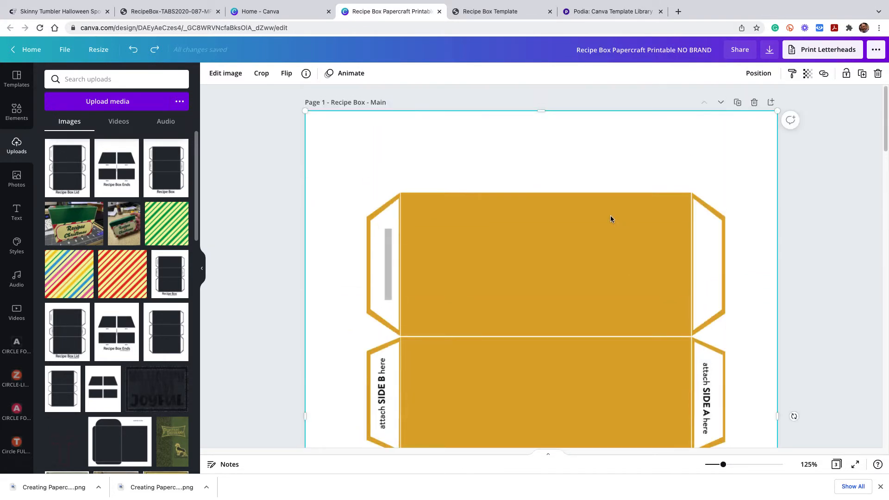
scroll(300, 233, down, 10)
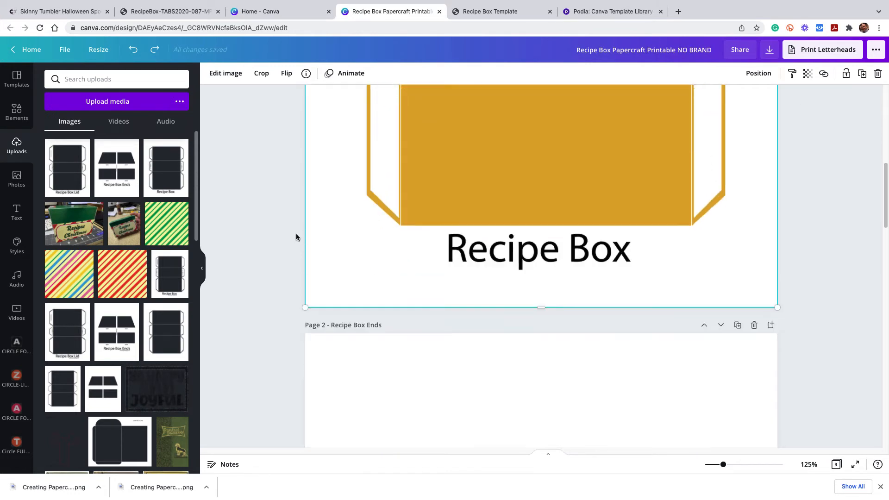
scroll(522, 198, down, 6)
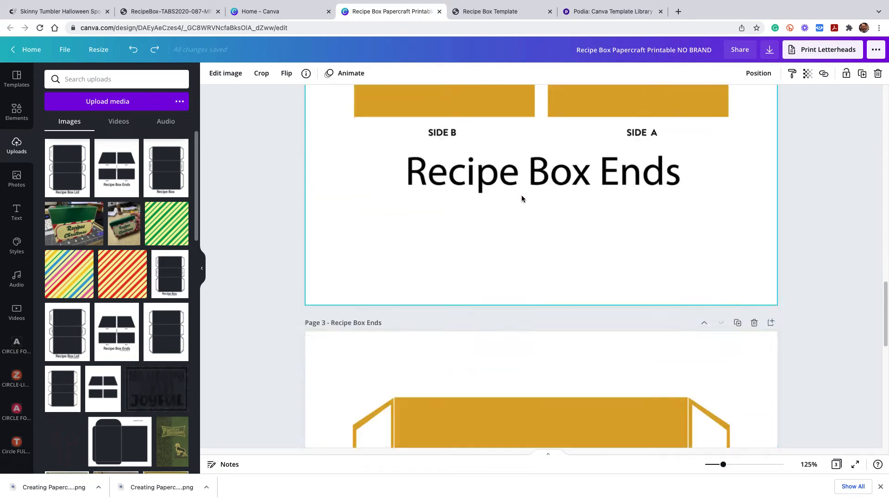
scroll(518, 186, up, 3)
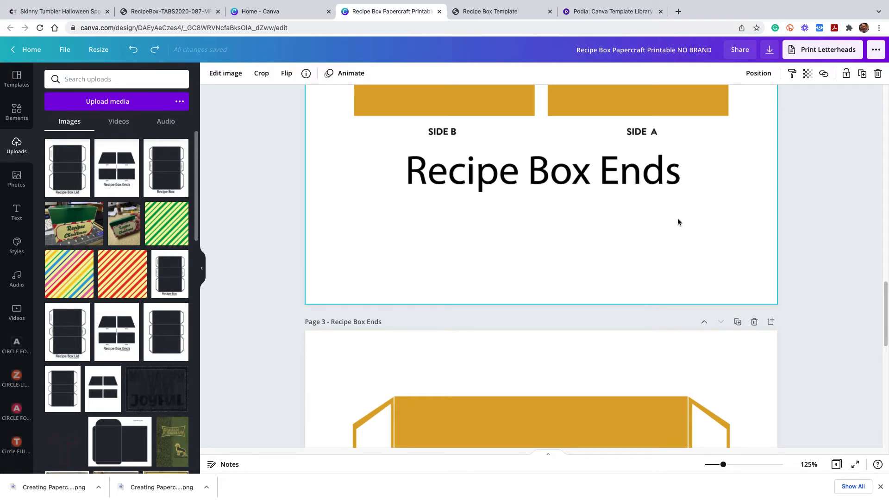
scroll(677, 219, down, 2)
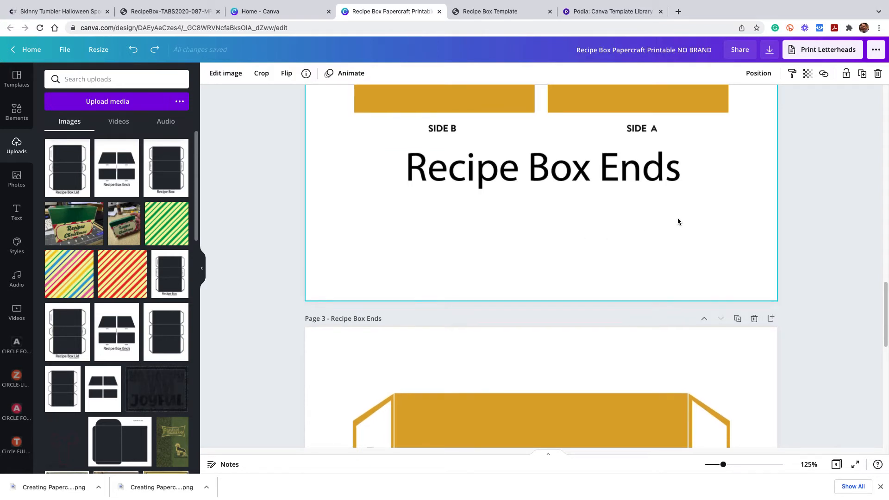
scroll(678, 220, down, 12)
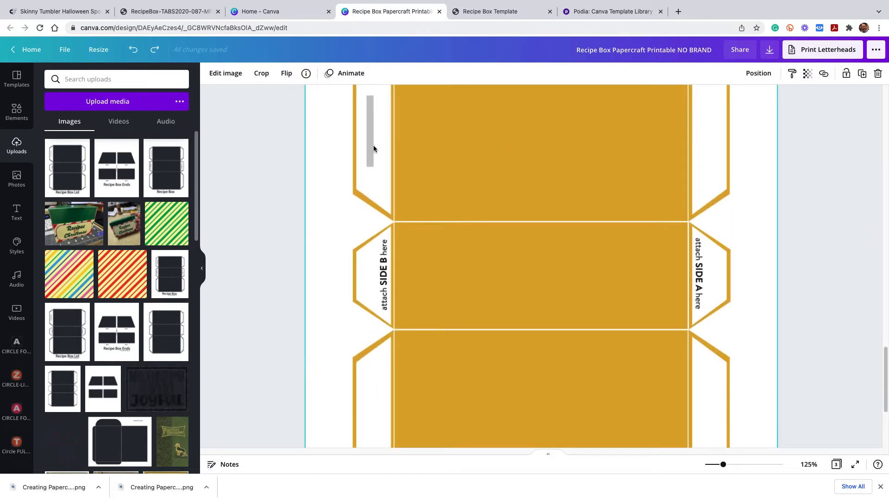
scroll(592, 251, down, 20)
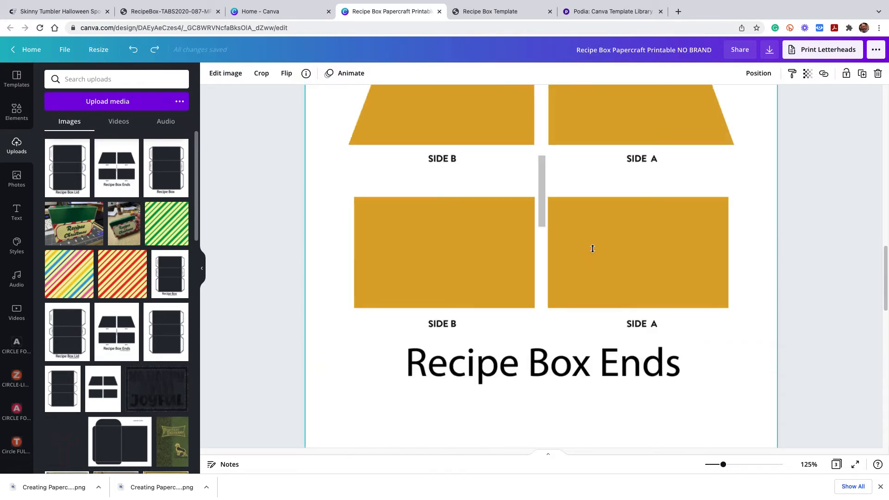
scroll(594, 251, up, 7)
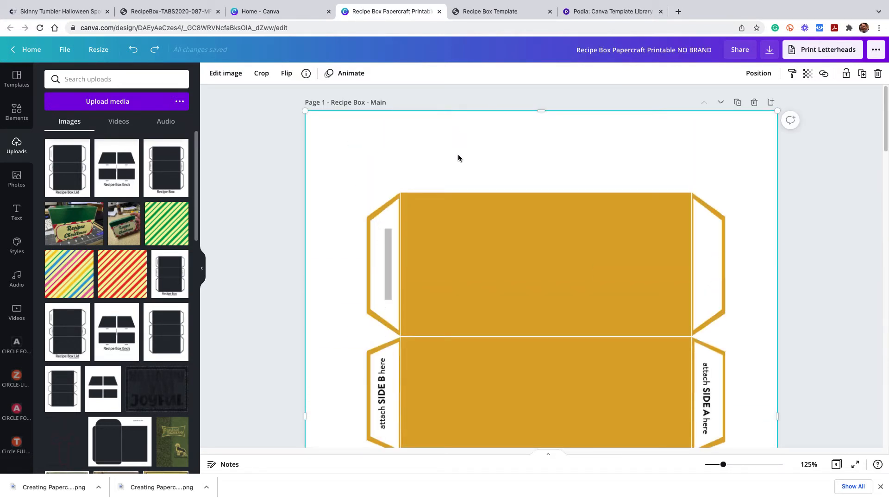
- Shrink the Recipe Box overlay on page 1 to about 3.9 by 5.1 in the page's lower-right corner, exposing the gold background
drag(305, 112, 548, 272)
scroll(528, 224, down, 8)
scroll(525, 209, up, 5)
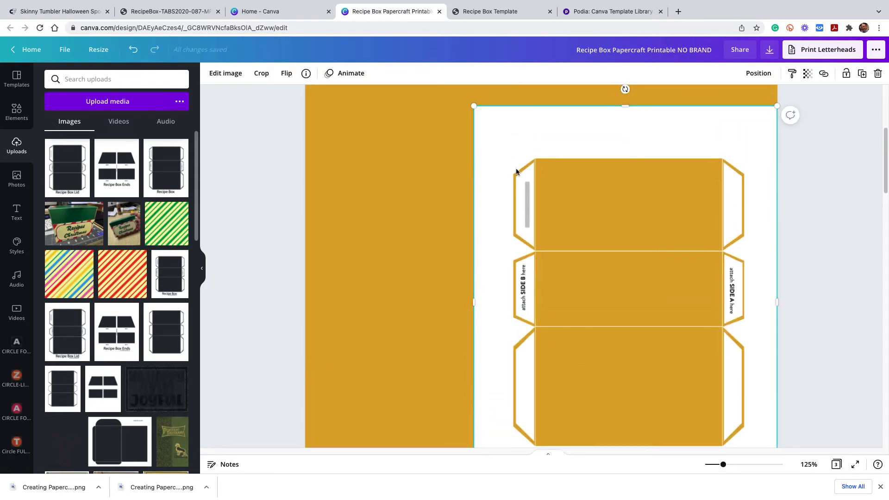
drag(474, 106, 562, 204)
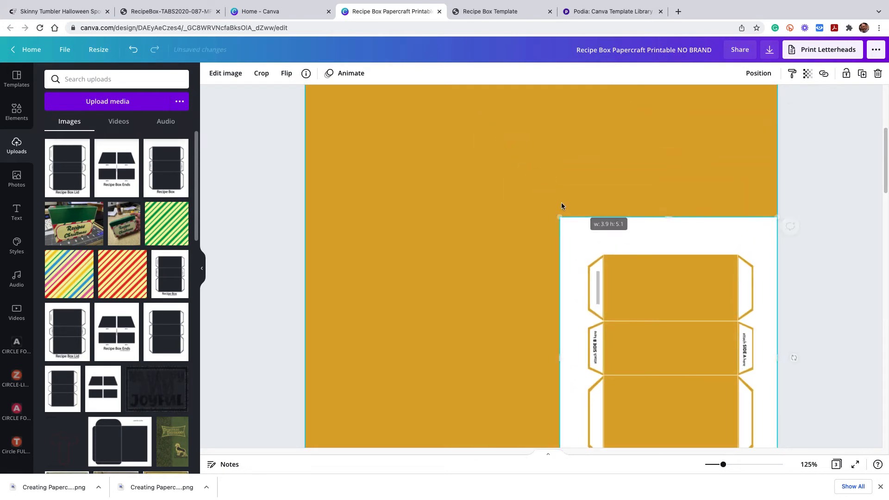
scroll(463, 183, down, 6)
scroll(463, 185, up, 10)
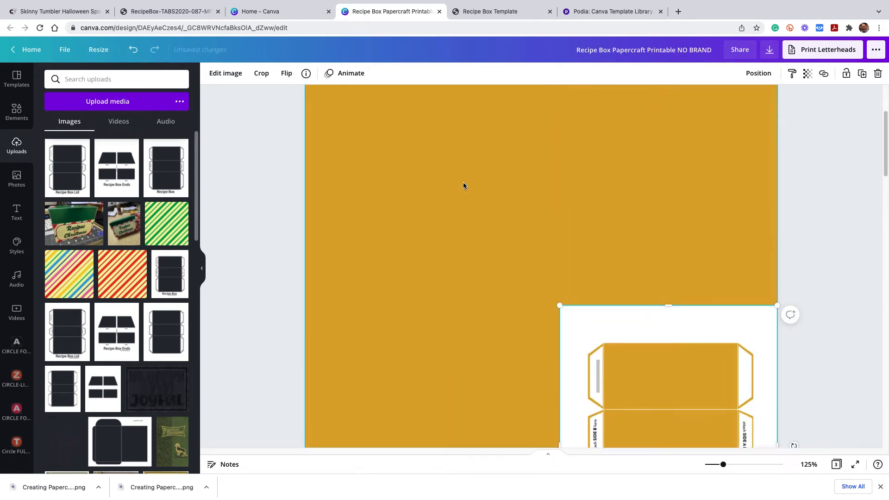
scroll(482, 175, up, 2)
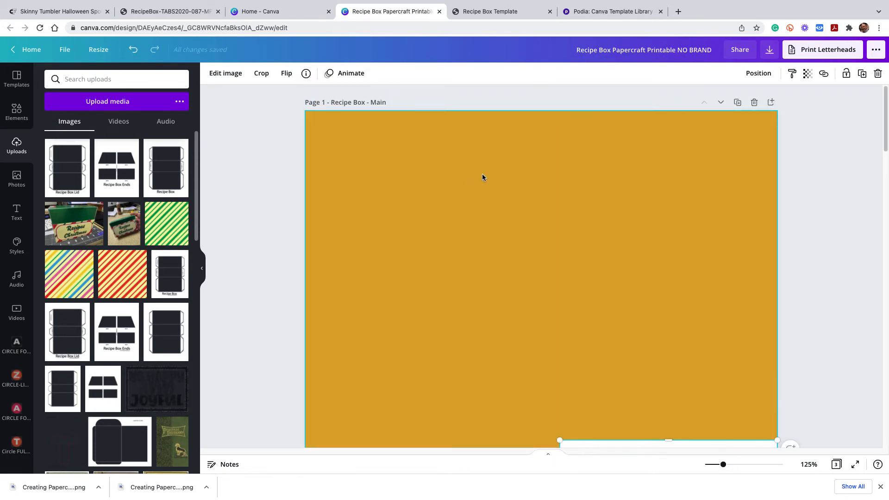
- Add a blank page after the Recipe Box Lid page and place the uploaded green-and-yellow striped image on it
scroll(540, 216, down, 1)
scroll(539, 218, down, 20)
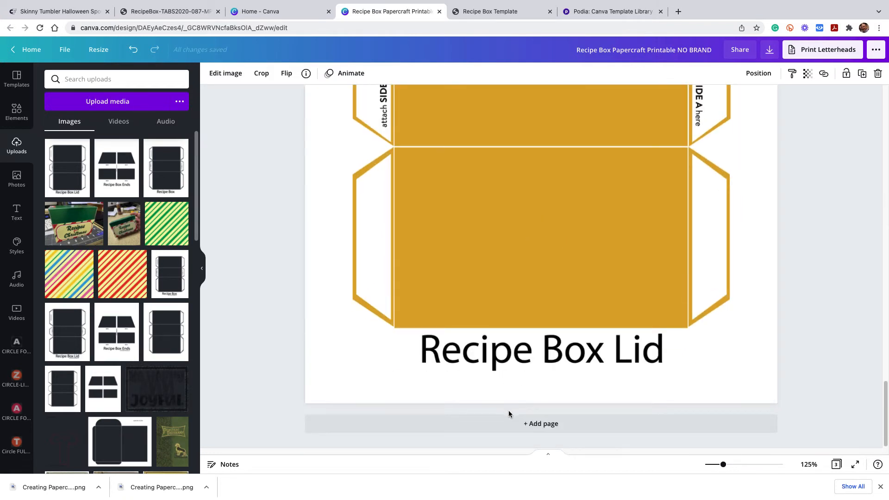
click(522, 423)
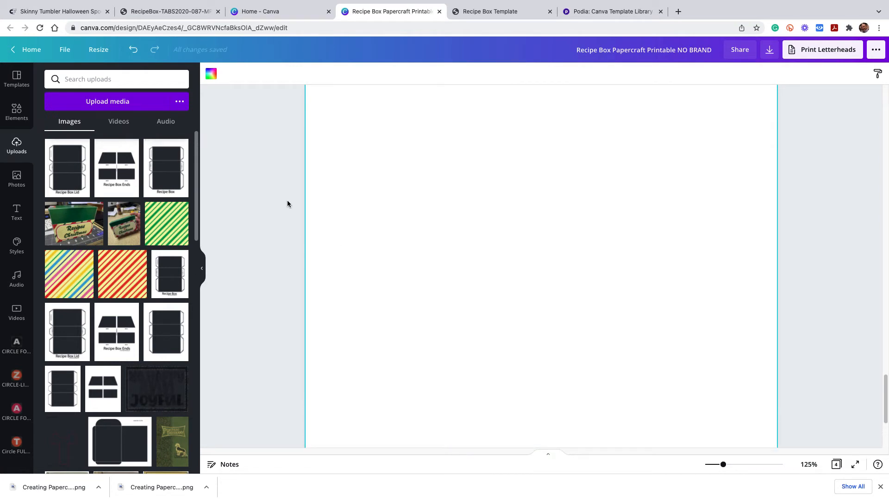
scroll(287, 204, up, 5)
scroll(288, 204, down, 2)
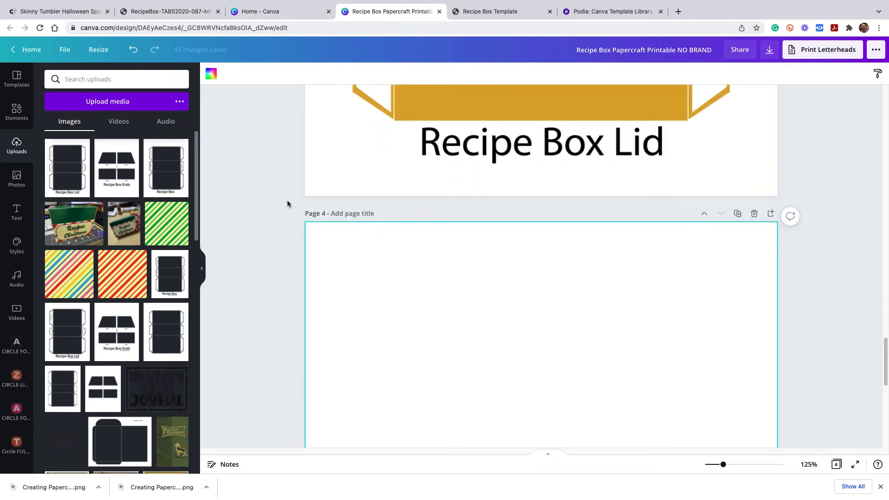
click(164, 231)
scroll(376, 242, up, 2)
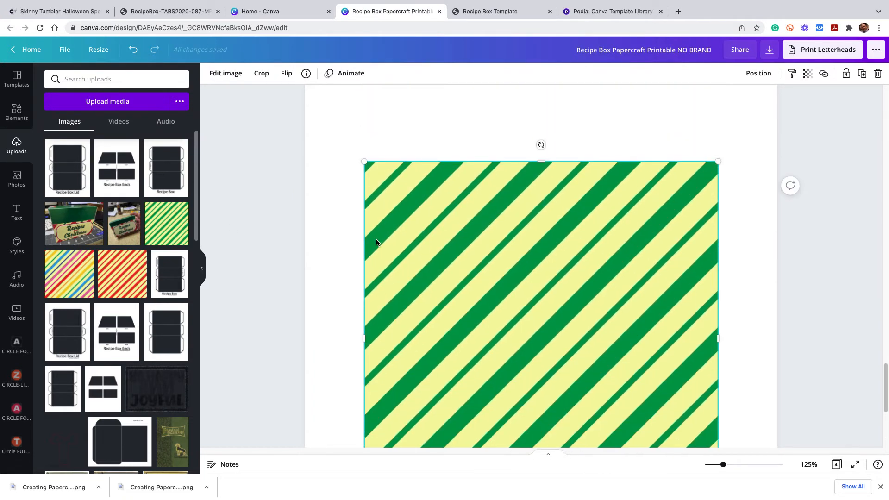
scroll(373, 188, up, 2)
- Stretch the striped image to all four edges of page 4 so it covers the full 8.5 by 11 page
drag(366, 218, 310, 107)
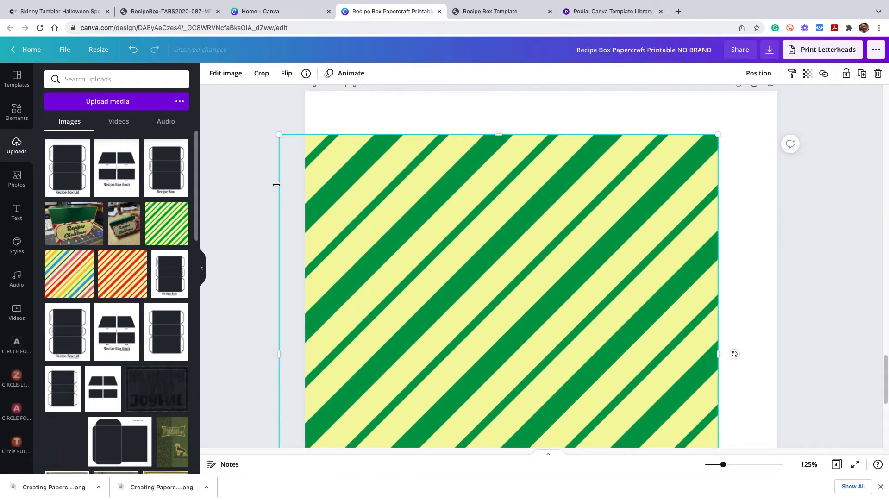
drag(281, 193, 313, 193)
drag(512, 135, 511, 92)
scroll(678, 211, down, 4)
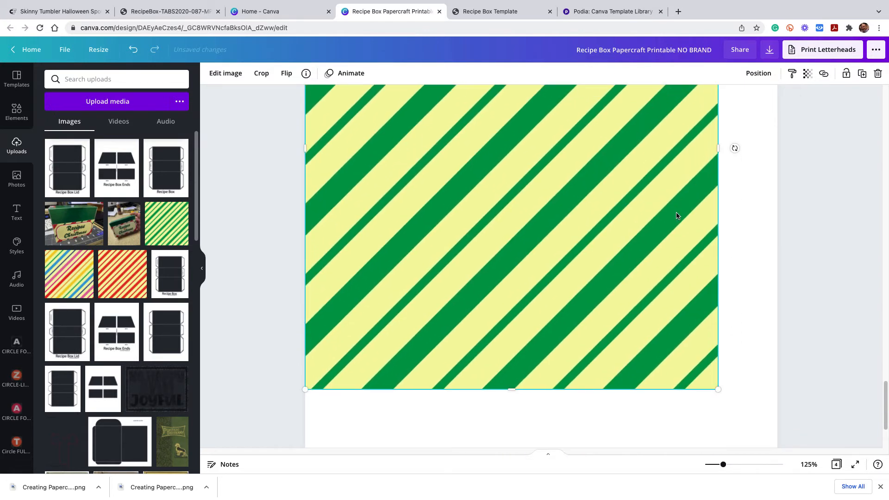
drag(721, 148, 778, 149)
scroll(682, 218, down, 3)
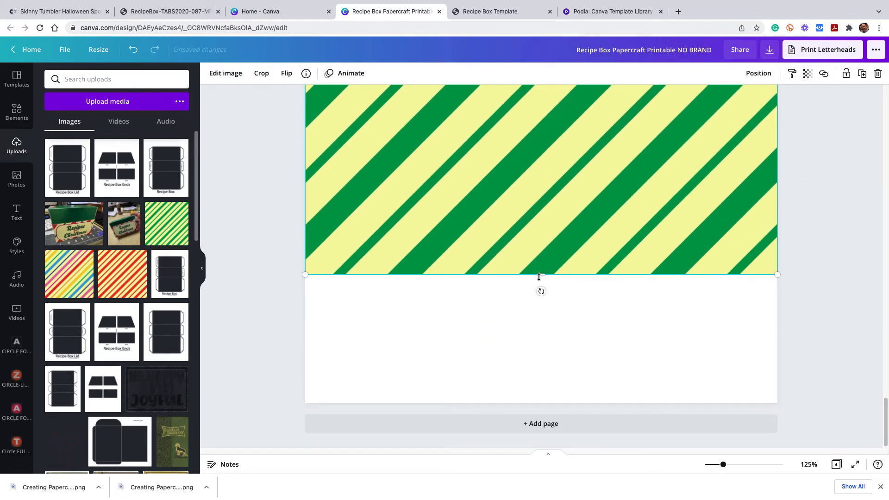
drag(541, 277, 558, 397)
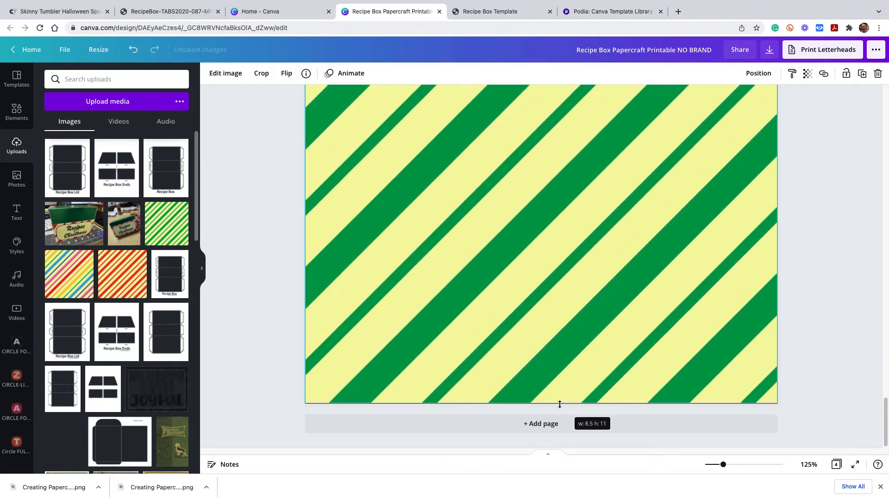
- Place the uploaded Recipe Box cutout template on top of the striped background on page 4
scroll(257, 248, up, 2)
scroll(258, 248, up, 3)
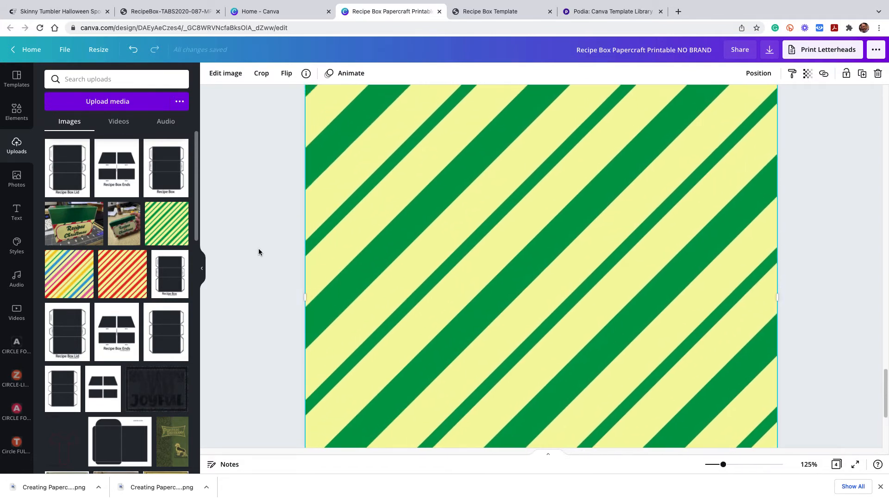
scroll(258, 242, down, 5)
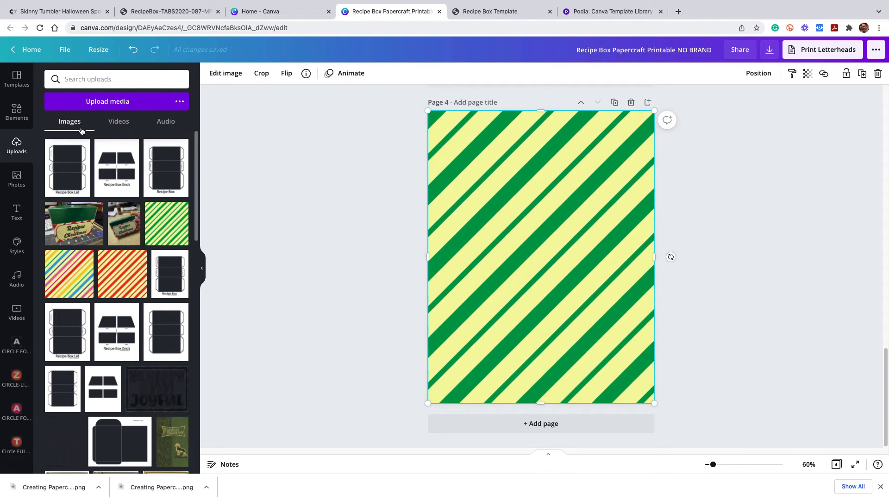
click(160, 163)
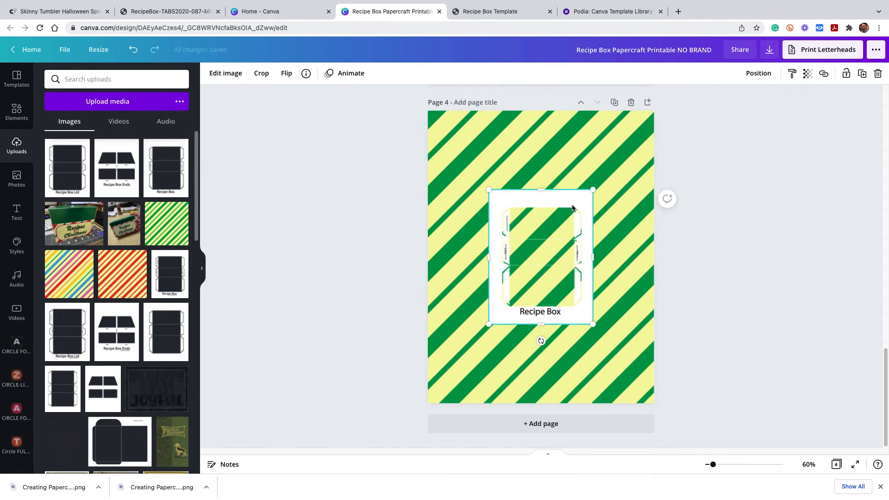
- Enlarge the Recipe Box cutout template on page 4 to all four page edges, covering the striped background
drag(489, 190, 428, 112)
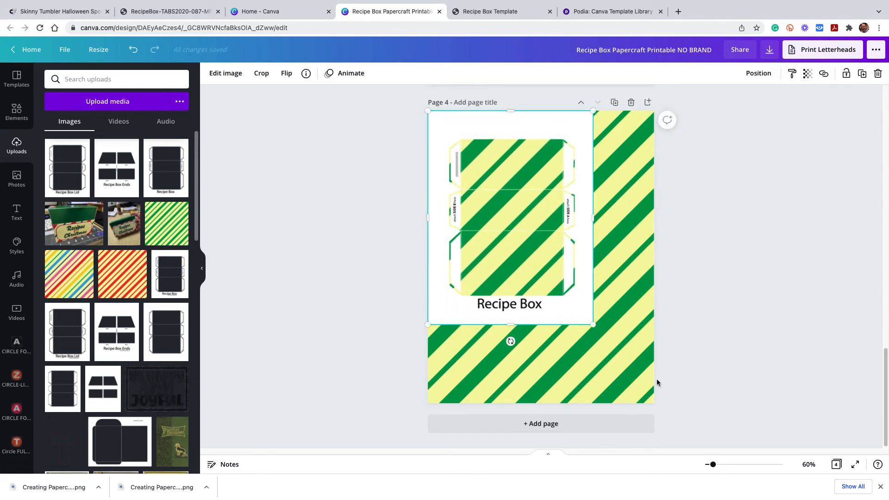
drag(594, 324, 665, 398)
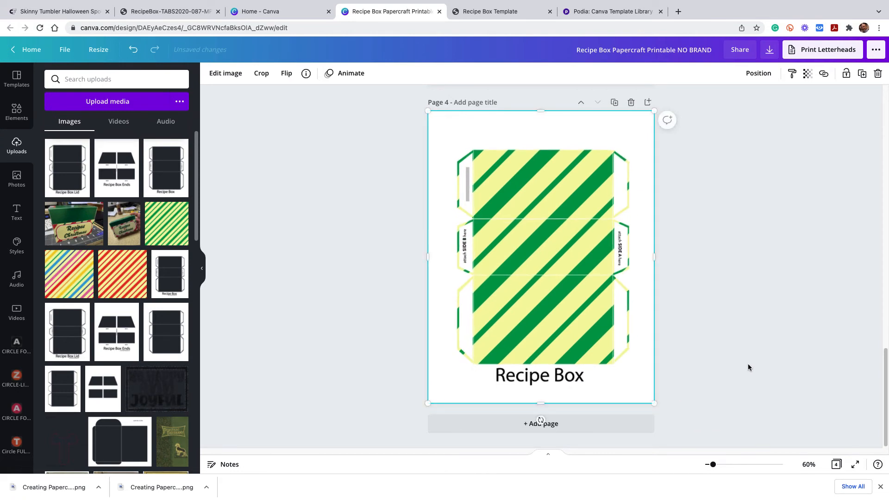
click(753, 349)
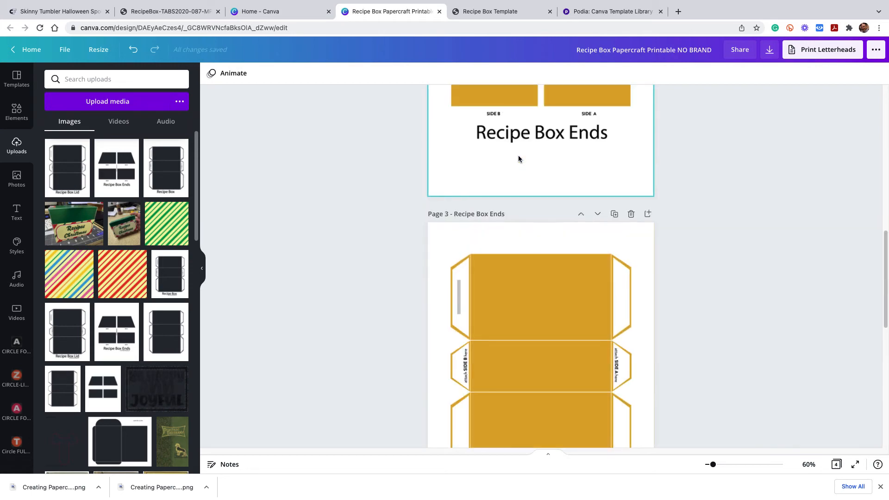
scroll(527, 166, down, 1)
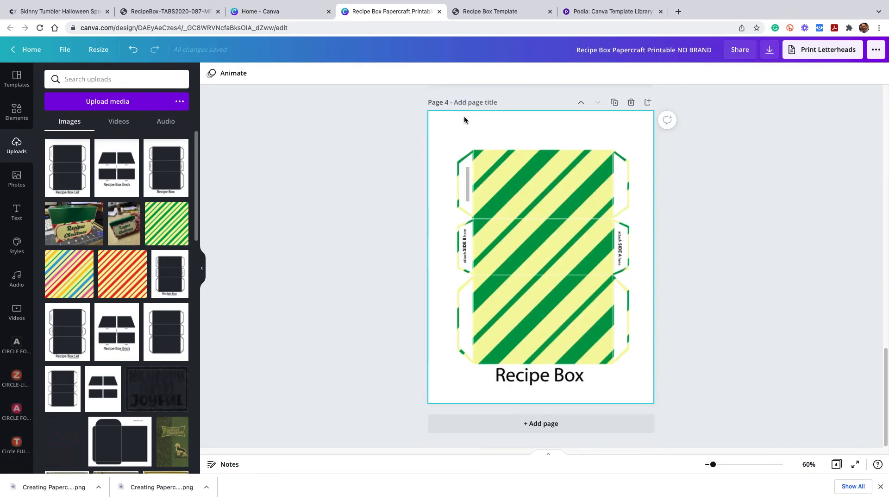
- Enlarge the Recipe Box overlay on page 1 from its upper-left corner so it covers the full page
scroll(465, 125, up, 10)
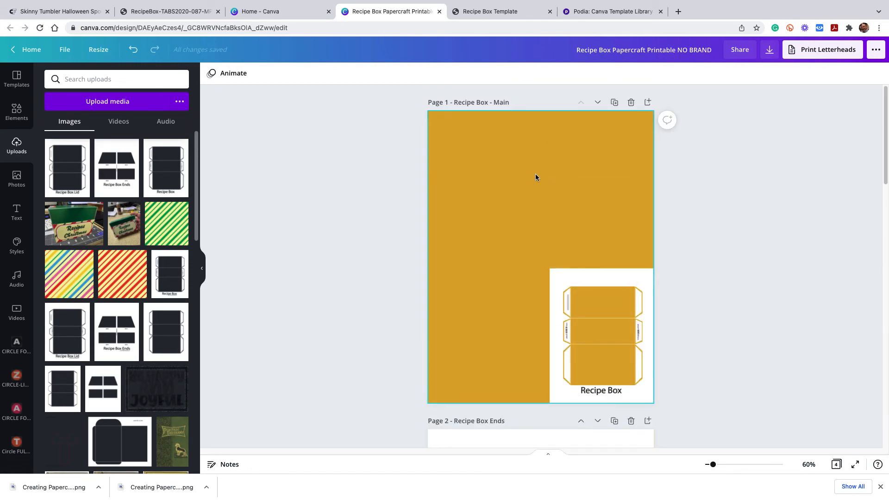
click(609, 273)
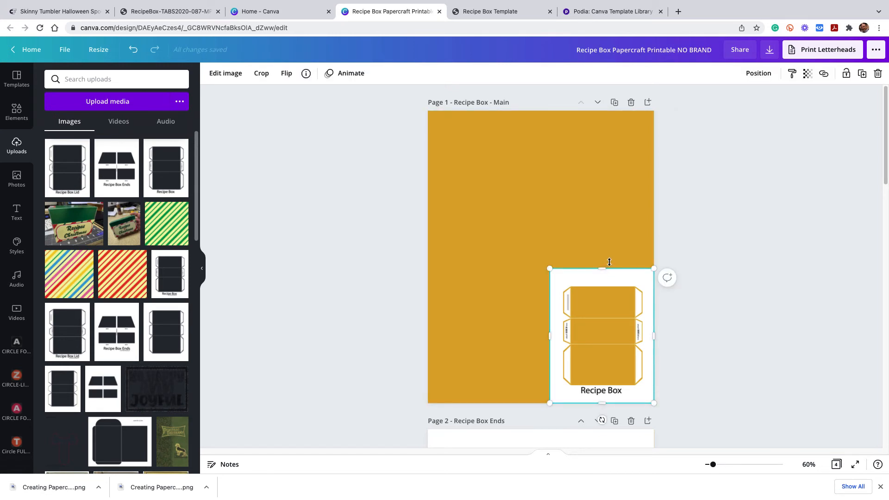
drag(550, 269, 428, 110)
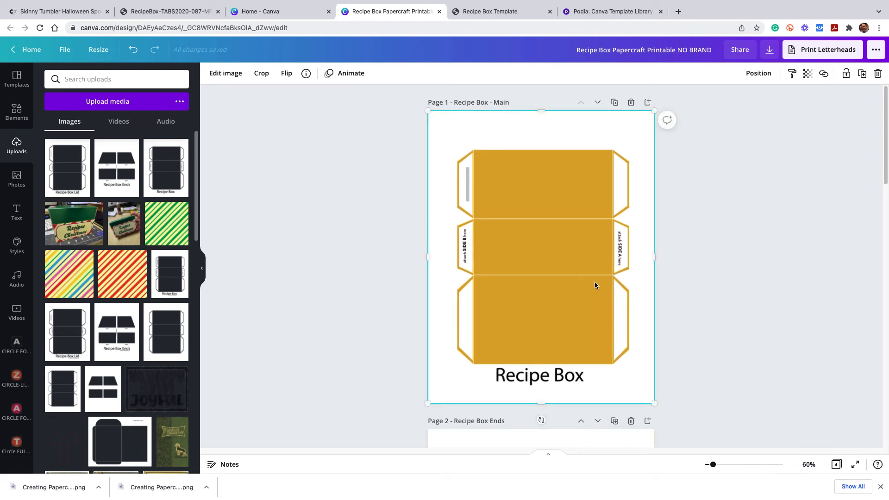
scroll(638, 202, down, 1)
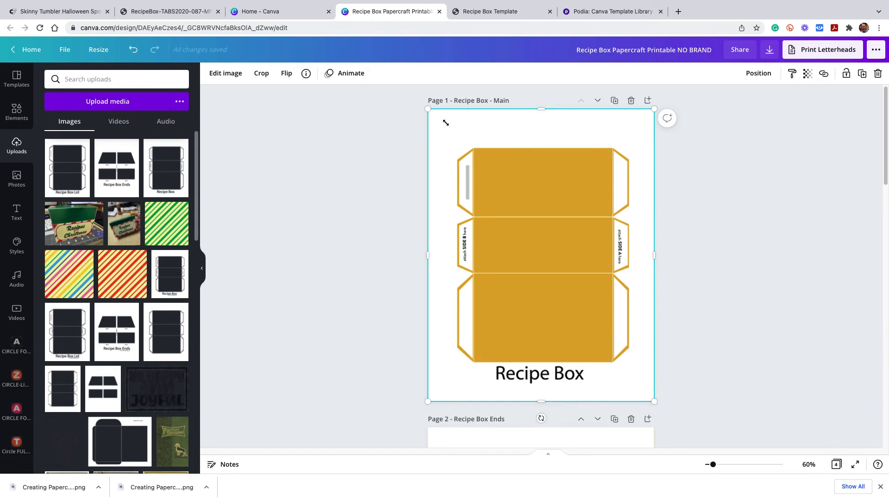
scroll(528, 263, down, 10)
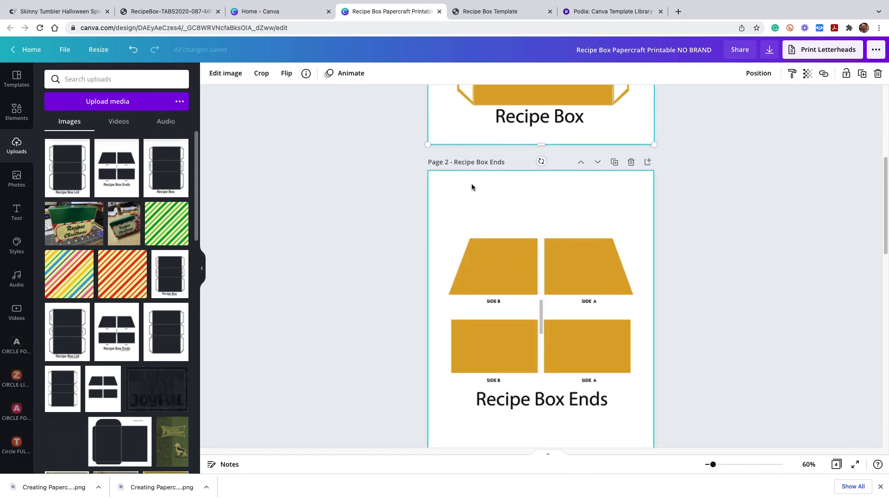
scroll(475, 190, up, 10)
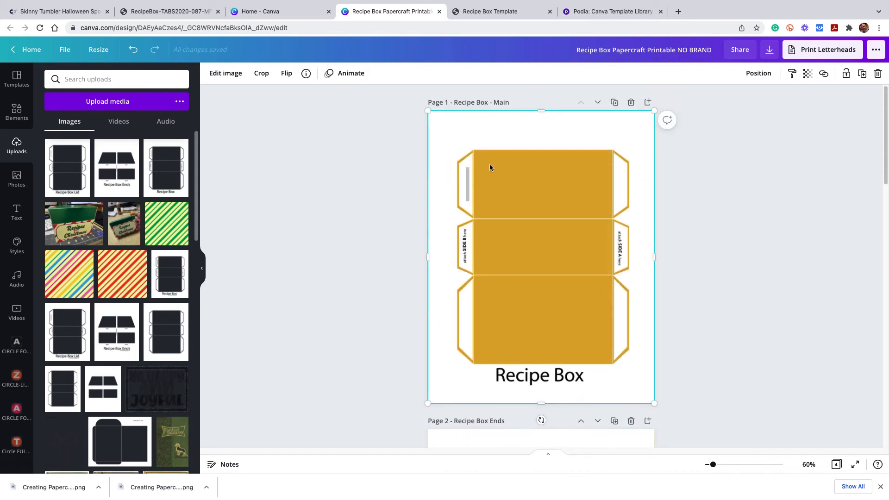
- Shrink page 1's Recipe Box overlay to about 4.1 by 5.3 in the page's lower-right corner and recolor the gold background with the brand kit's teal
drag(429, 113, 564, 250)
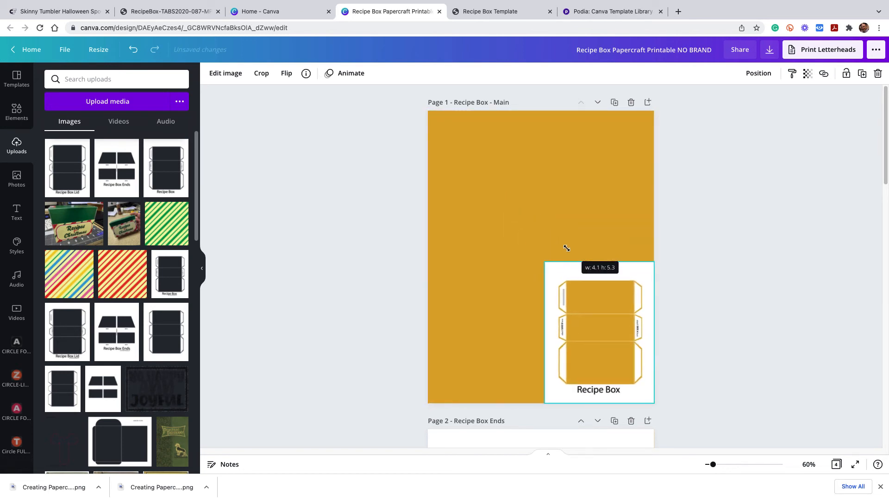
click(510, 167)
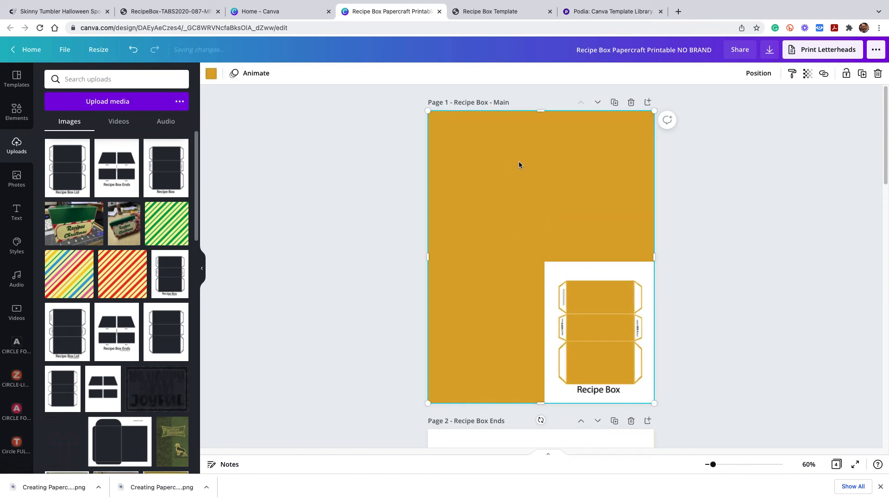
click(211, 74)
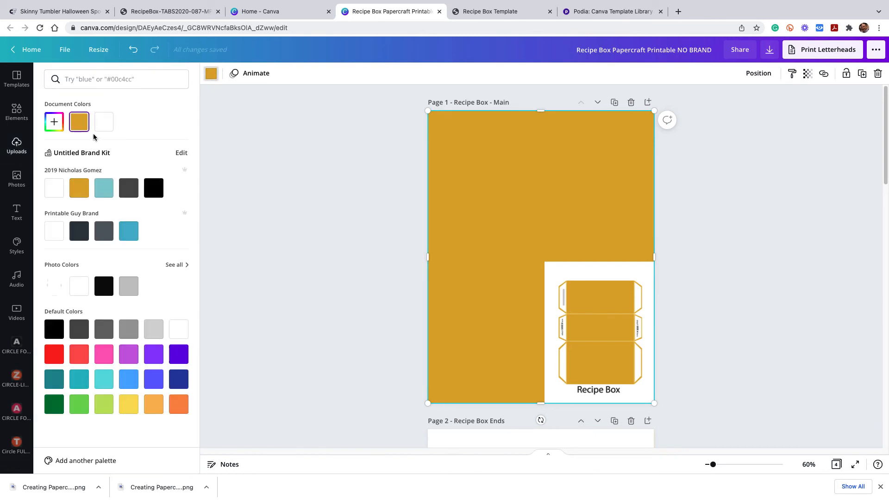
click(104, 187)
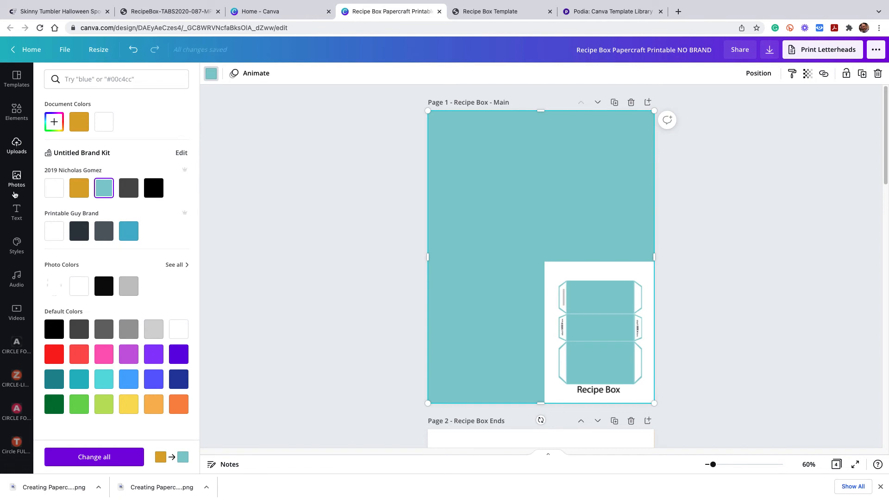
- Place the uploaded red-and-yellow striped image at page 1's upper-left corner and stretch it down to the bottom page edge
click(16, 147)
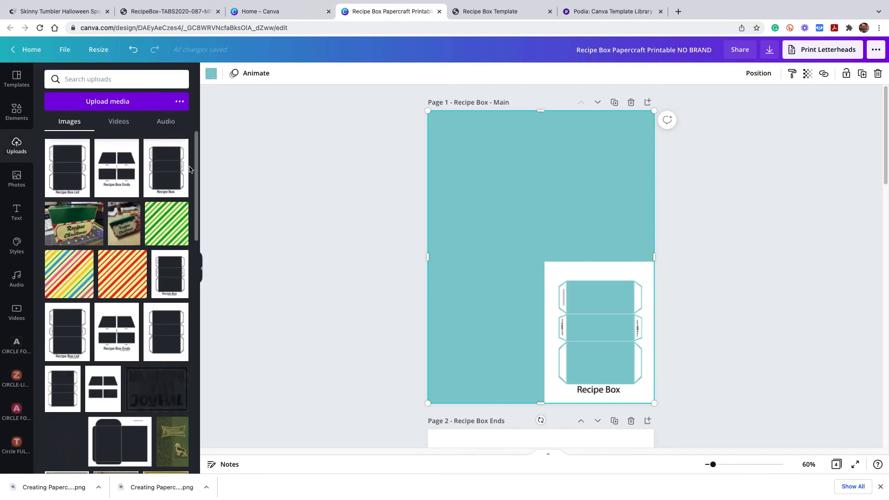
click(115, 281)
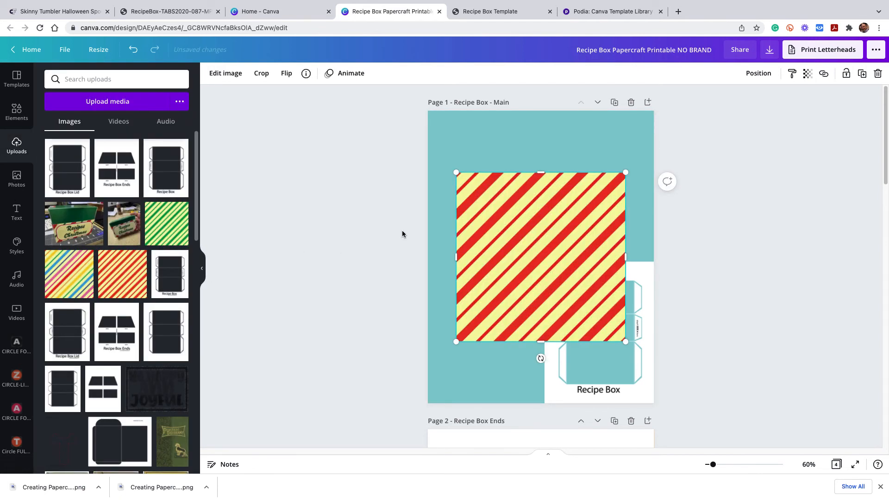
drag(506, 210, 476, 148)
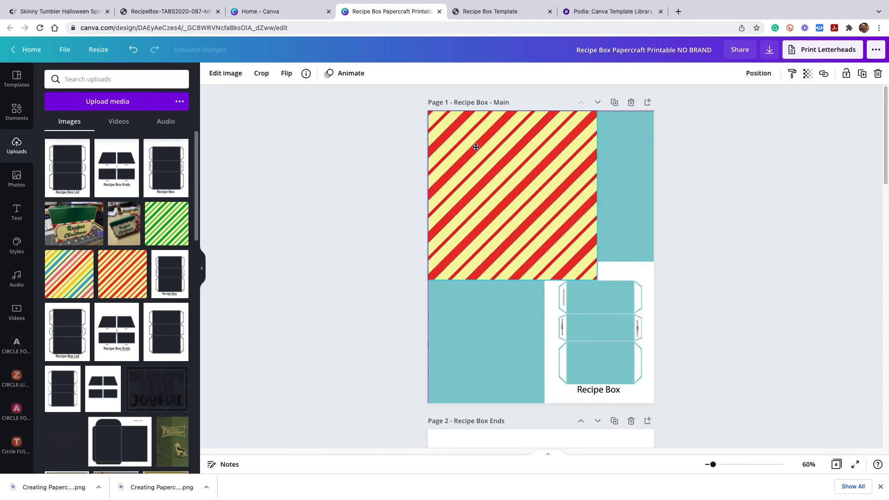
drag(513, 282, 524, 402)
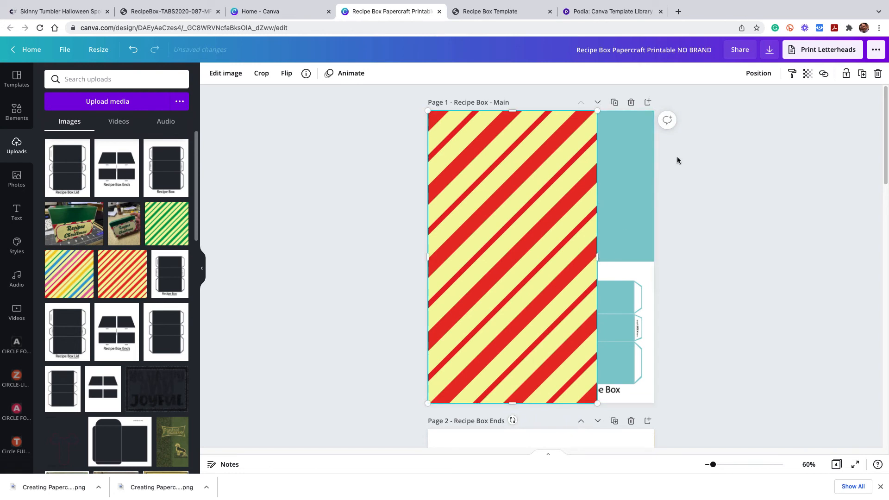
- Send the red-and-yellow striped image behind the Recipe Box overlay and widen it to the right edge of page 1
click(758, 75)
click(751, 103)
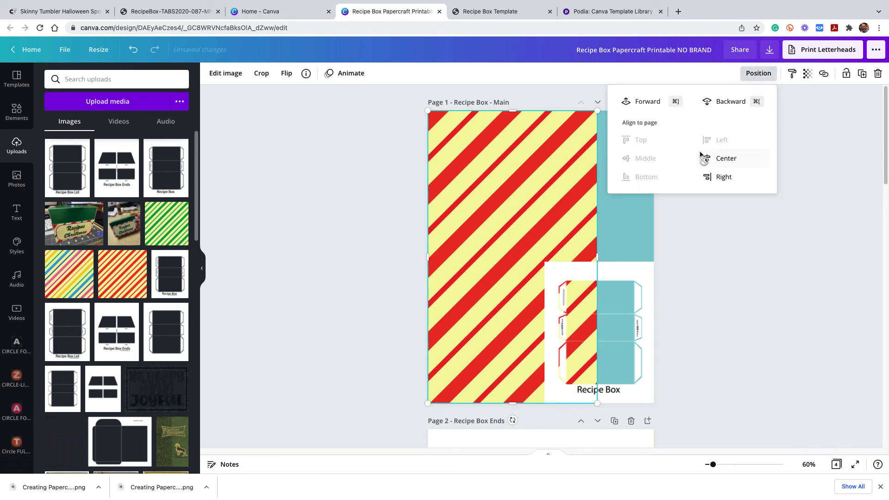
click(600, 258)
drag(600, 258, 657, 258)
key(Delete)
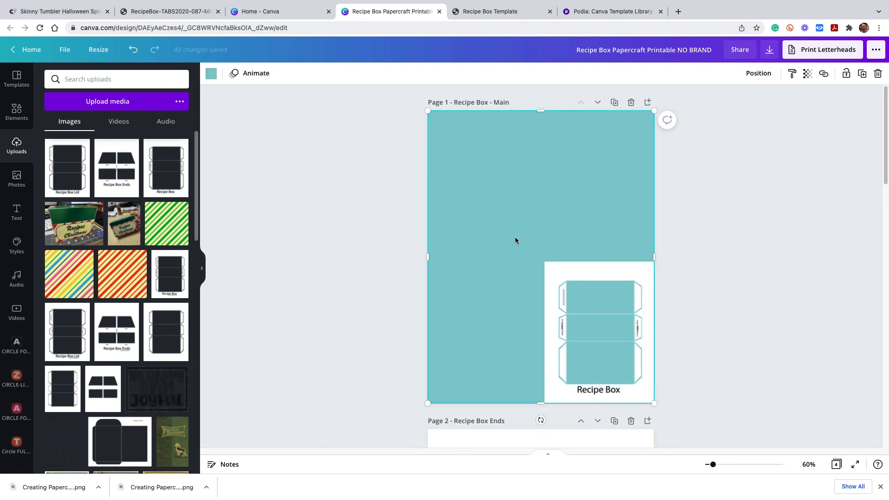
key(ctrl+z)
- Enlarge the Recipe Box overlay on page 1 to 8.5 by 11 so it covers the whole striped background
click(555, 269)
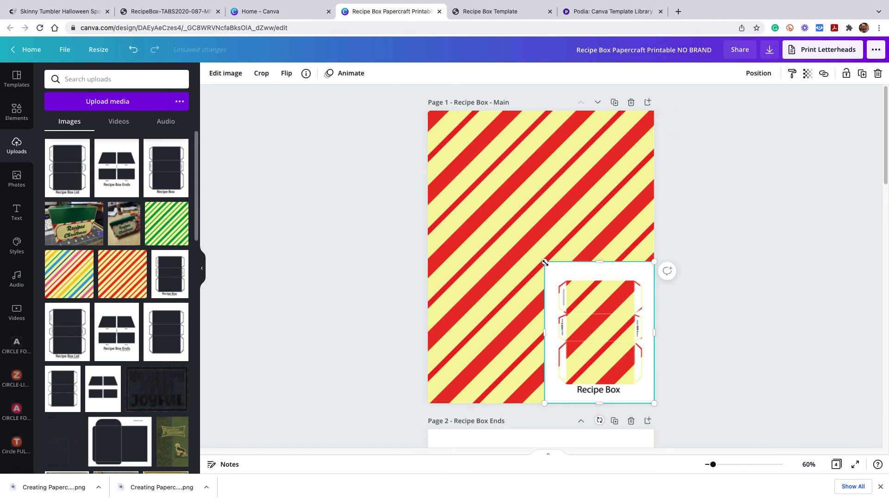
drag(544, 262, 445, 142)
drag(430, 126, 422, 119)
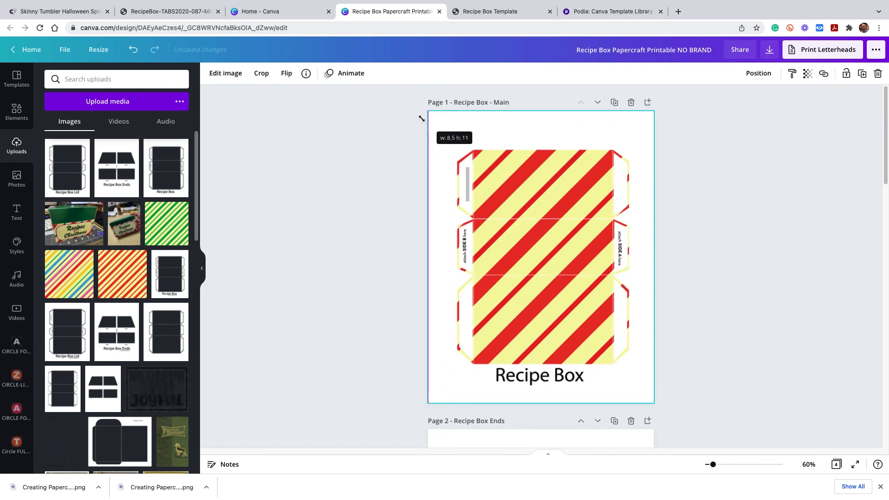
click(366, 284)
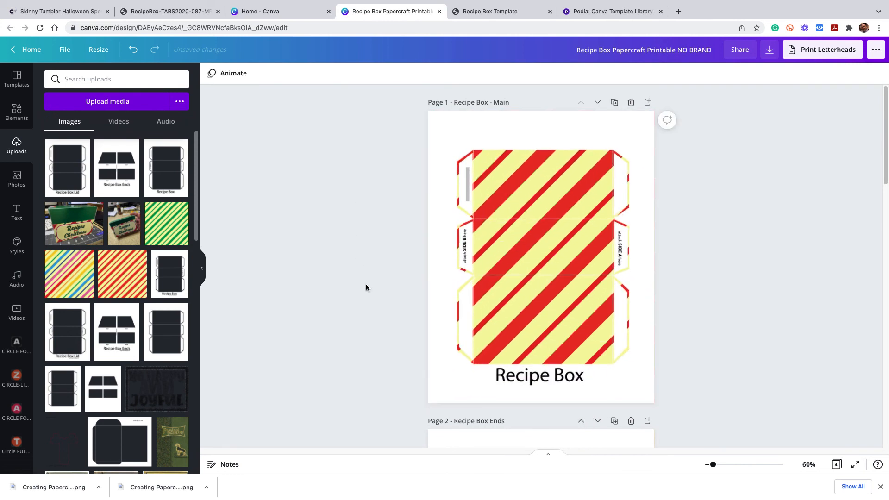
- Compare the striped Recipe Box page with the box ends and lid templates on pages 2 and 3
scroll(366, 284, down, 3)
scroll(368, 282, down, 5)
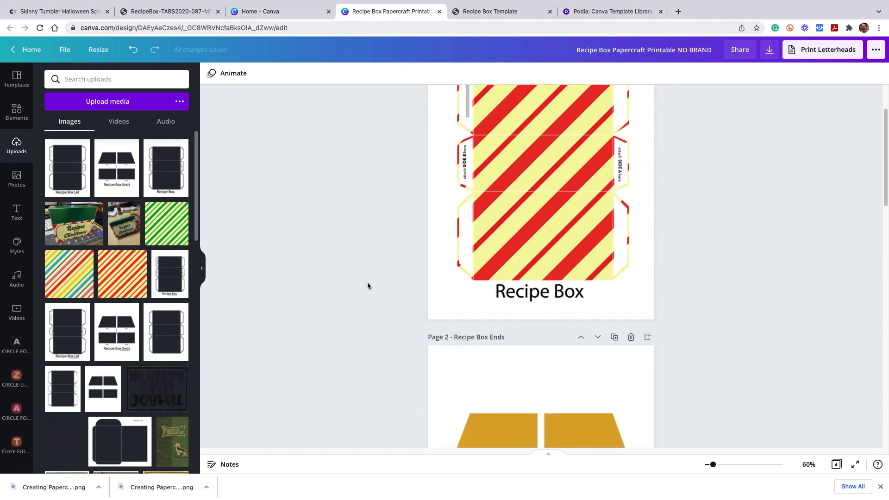
scroll(367, 282, up, 4)
scroll(368, 283, down, 7)
scroll(368, 282, down, 4)
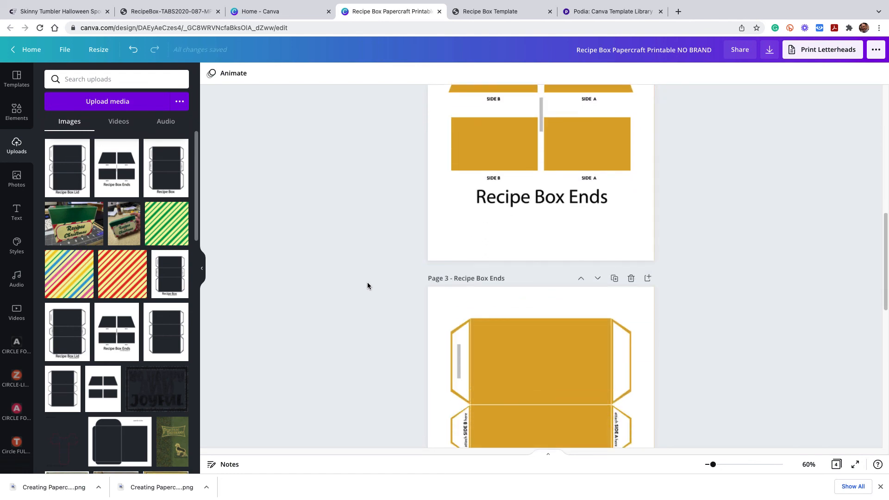
scroll(368, 282, up, 12)
scroll(583, 198, up, 2)
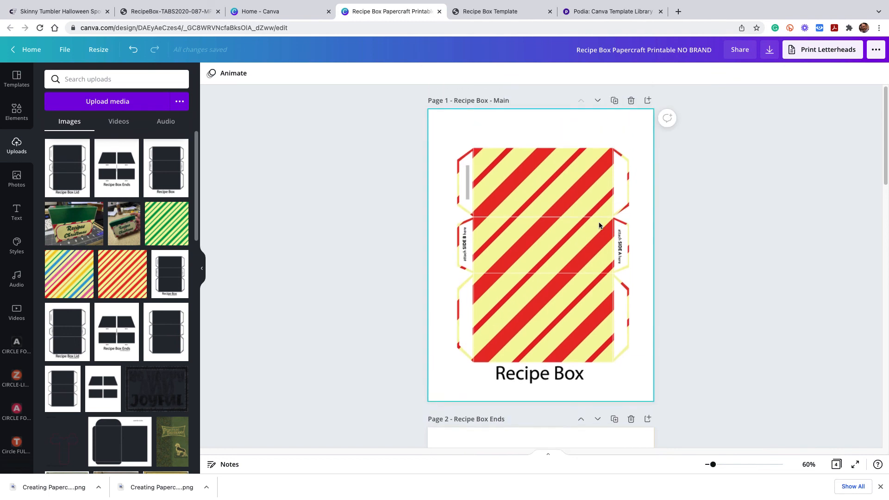
scroll(647, 262, down, 5)
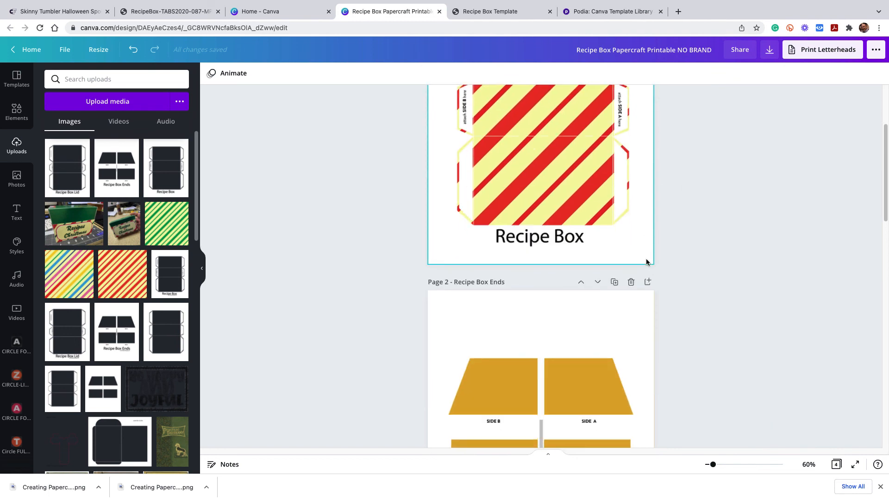